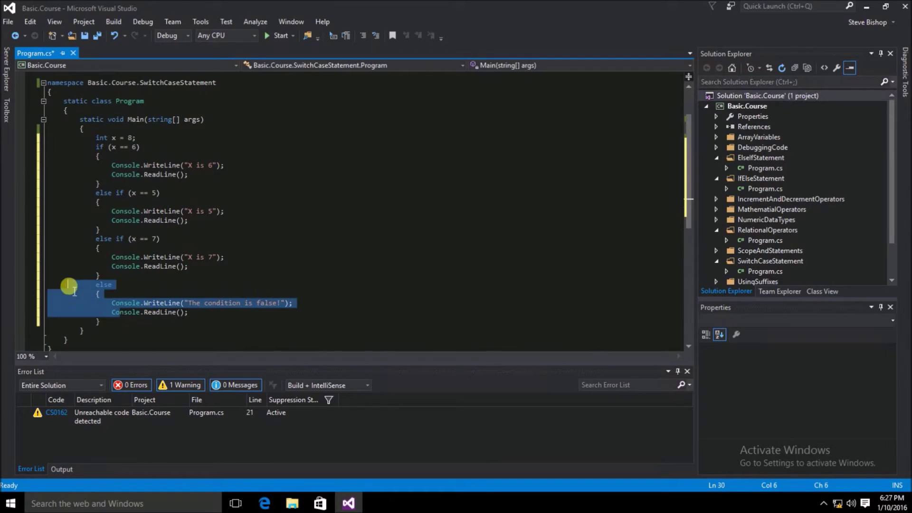
# Comment out the entire if/else-if chain.
pyautogui.moveTo(98, 321); pyautogui.dragTo(46, 147)
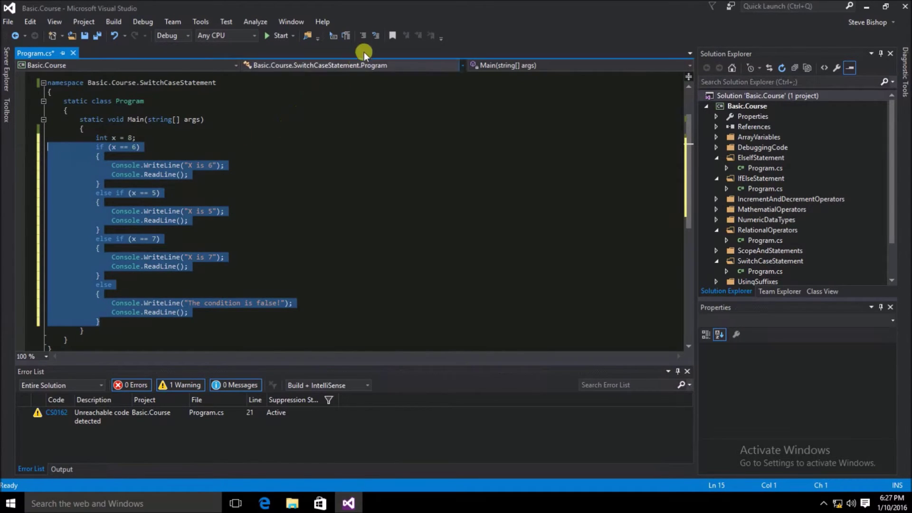
pyautogui.click(363, 35)
pyautogui.click(142, 137)
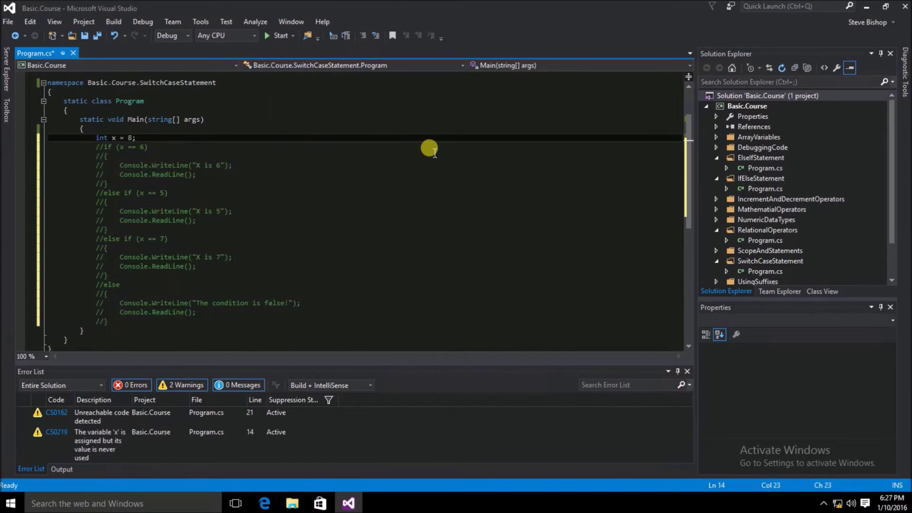
# Below int x = 8, add switch (x) with an empty brace body.
pyautogui.press('Return')
pyautogui.press('Return')
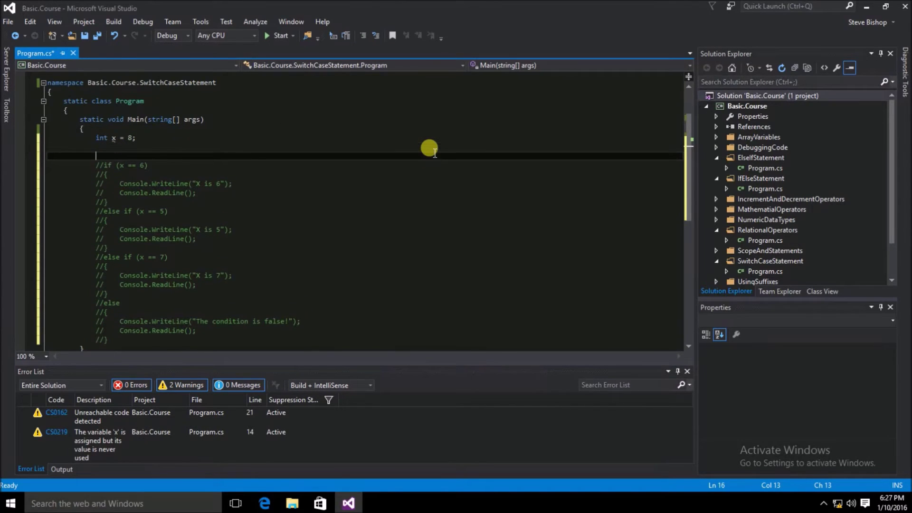
pyautogui.press('Up')
pyautogui.press('Return')
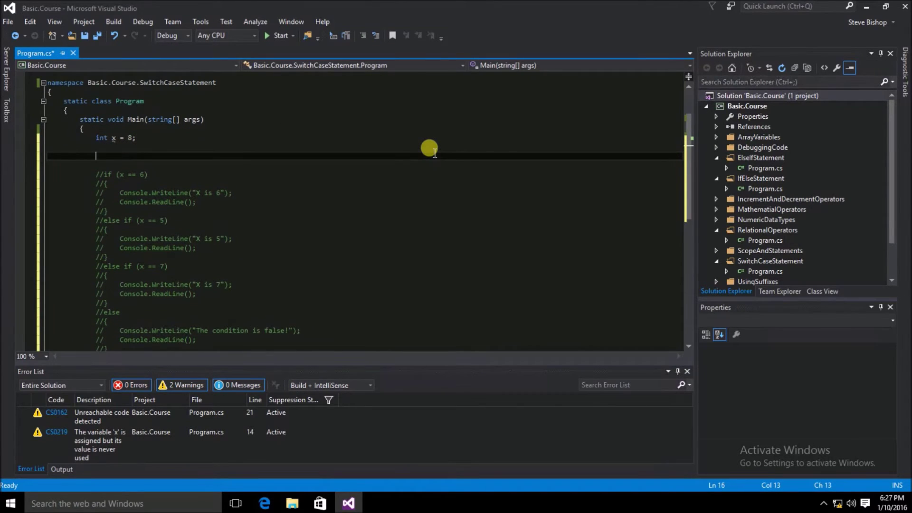
pyautogui.write('swit')
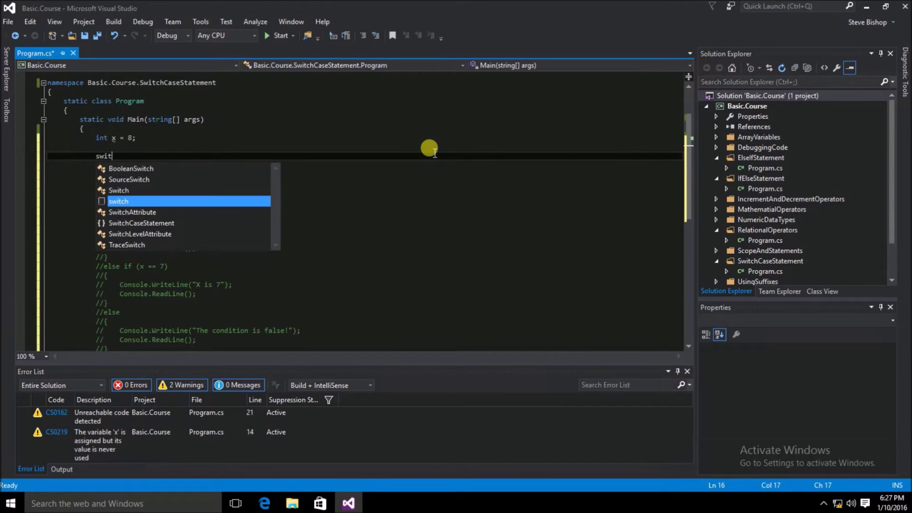
pyautogui.write('ch')
pyautogui.press('Escape')
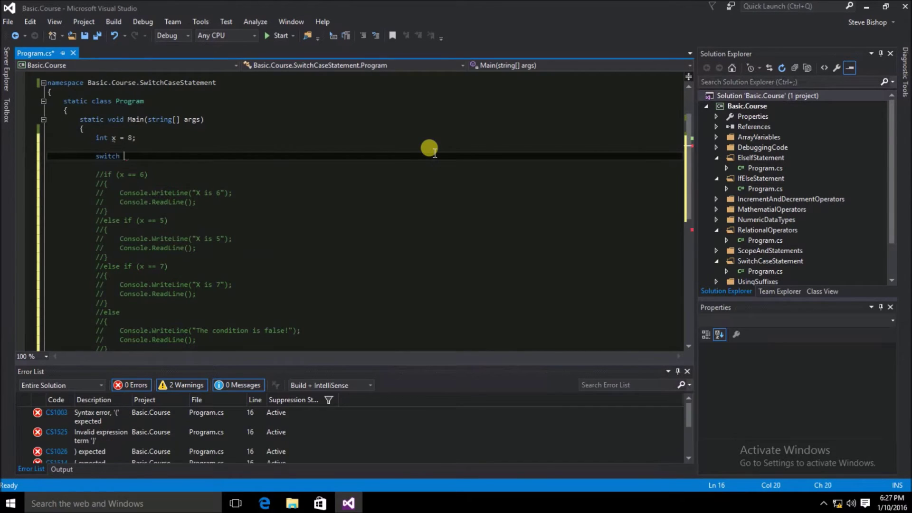
pyautogui.write('(')
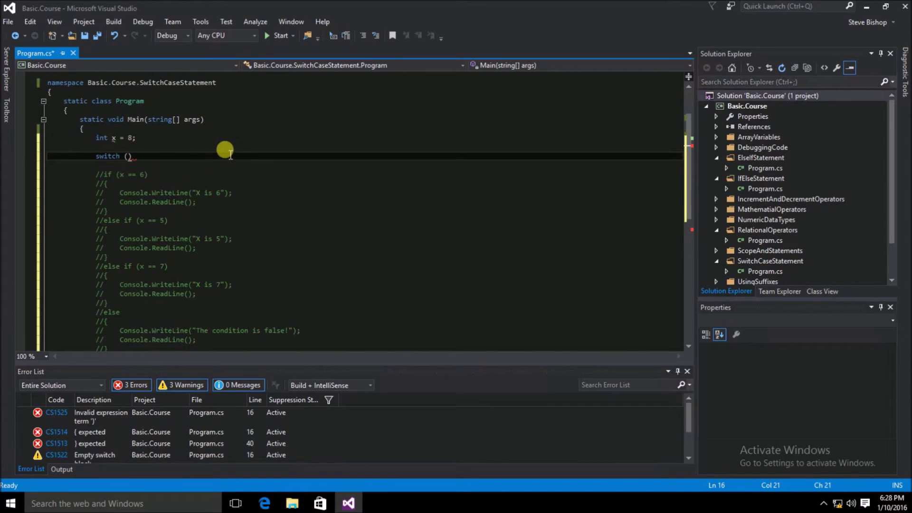
pyautogui.write('x')
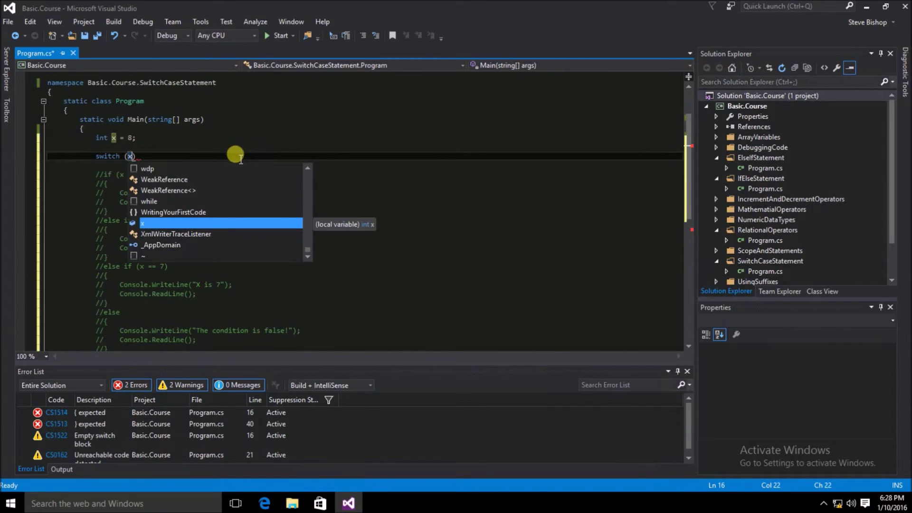
pyautogui.write(')')
pyautogui.press('Return')
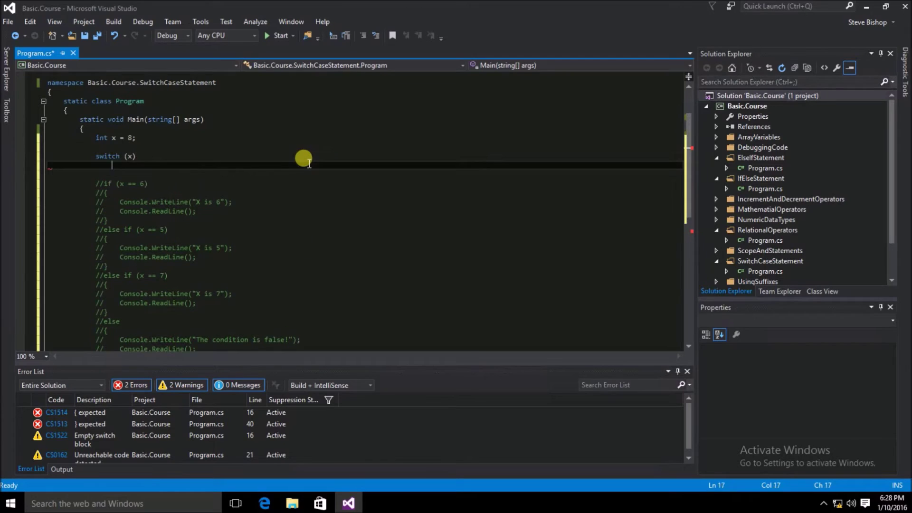
pyautogui.write('{ {')
pyautogui.press('Return')
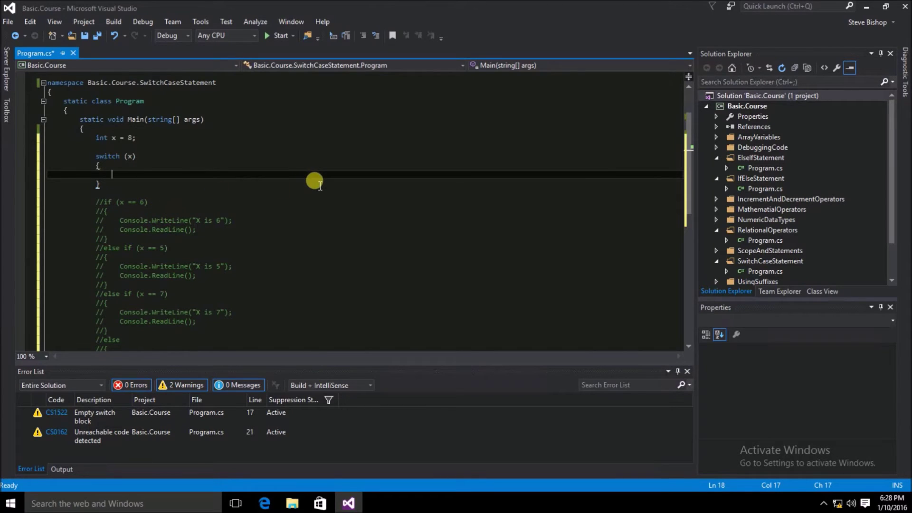
pyautogui.write('case ')
pyautogui.write('6:')
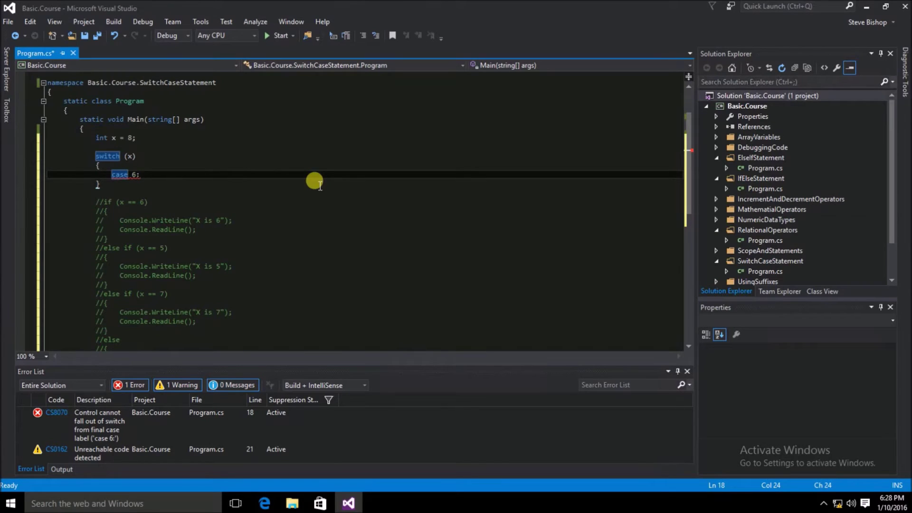
# Add case 6 and paste the commented X is 6 WriteLine/ReadLine lines under it.
pyautogui.press('Return')
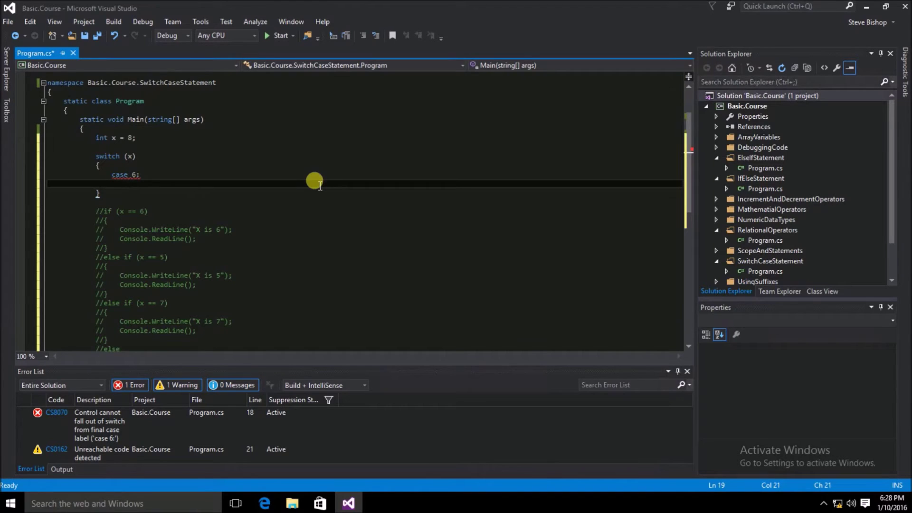
pyautogui.moveTo(199, 239); pyautogui.dragTo(13, 230)
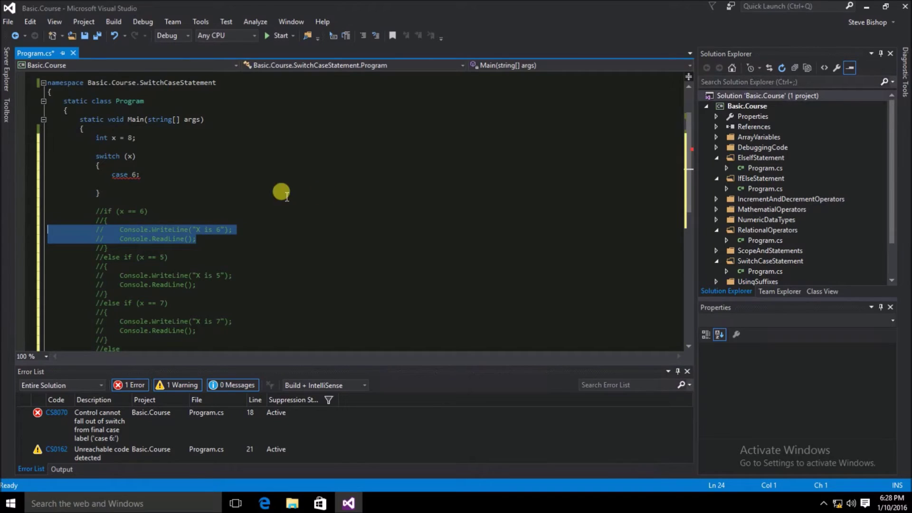
pyautogui.click(179, 184)
pyautogui.write('//    Console.WriteLine("X is 6");                     //    Console.ReadLine();')
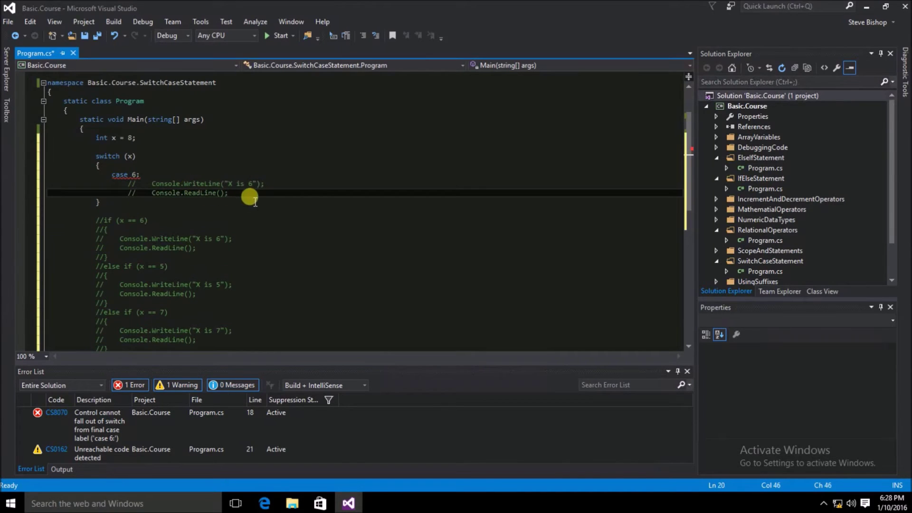
# Uncomment the pasted lines under case 6 and start a line for break.
pyautogui.moveTo(244, 194); pyautogui.dragTo(33, 185)
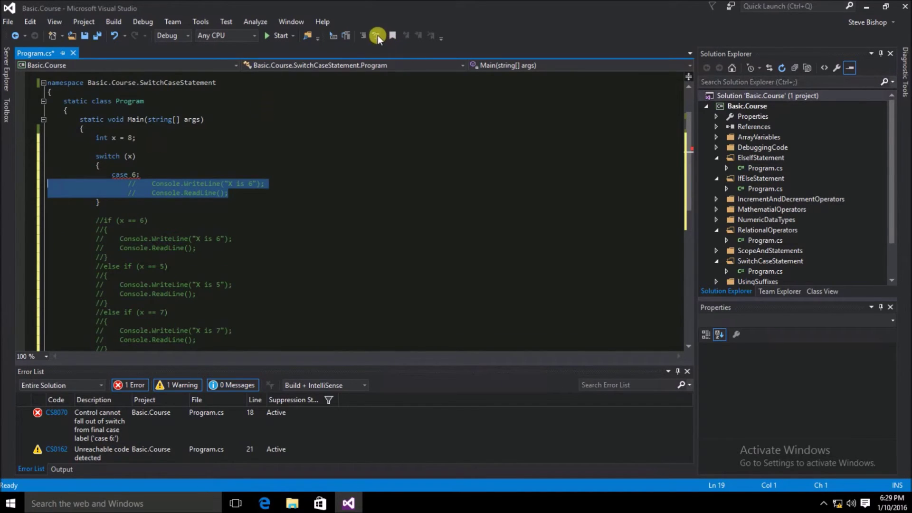
pyautogui.click(376, 36)
pyautogui.click(238, 166)
pyautogui.click(257, 194)
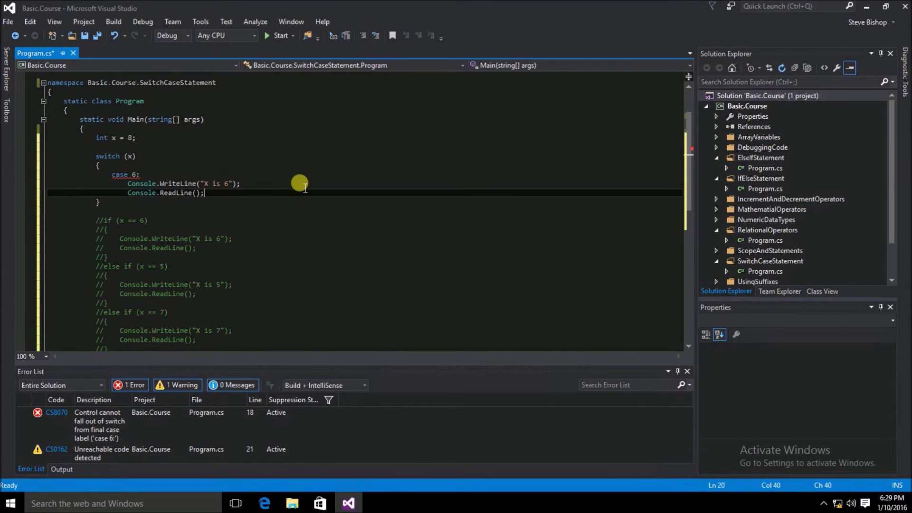
pyautogui.press('Return')
pyautogui.write('bre')
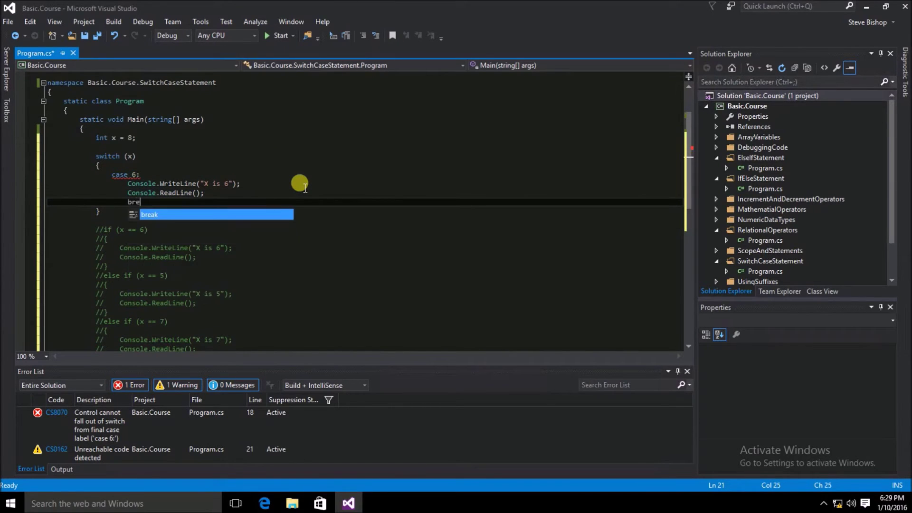
pyautogui.write('ak;')
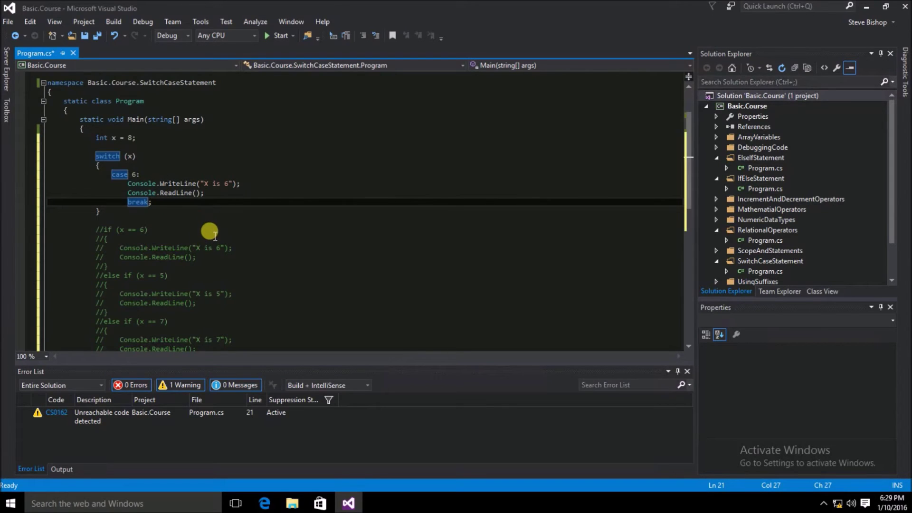
# Add stacked case 5 and case 7 printing "X is either 5 or 7", with ReadLine and break.
pyautogui.press('Return')
pyautogui.write('c')
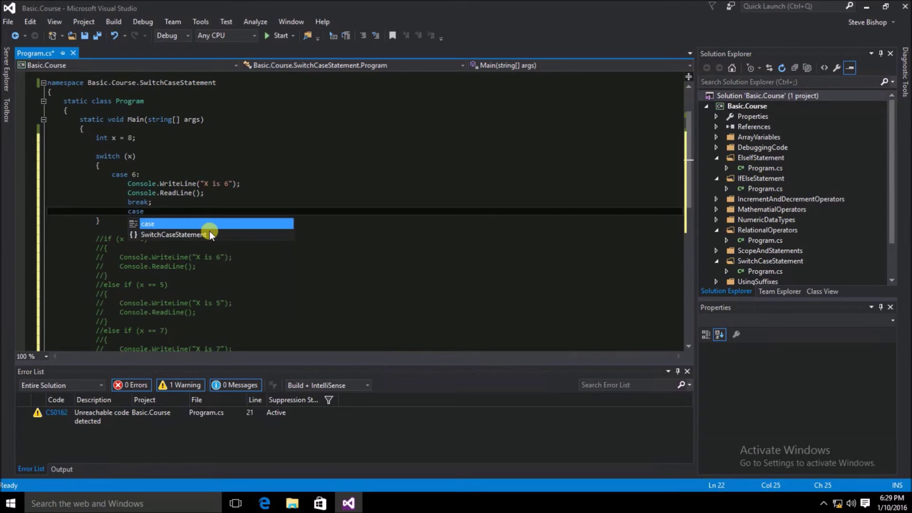
pyautogui.write('ase 5:')
pyautogui.press('Return')
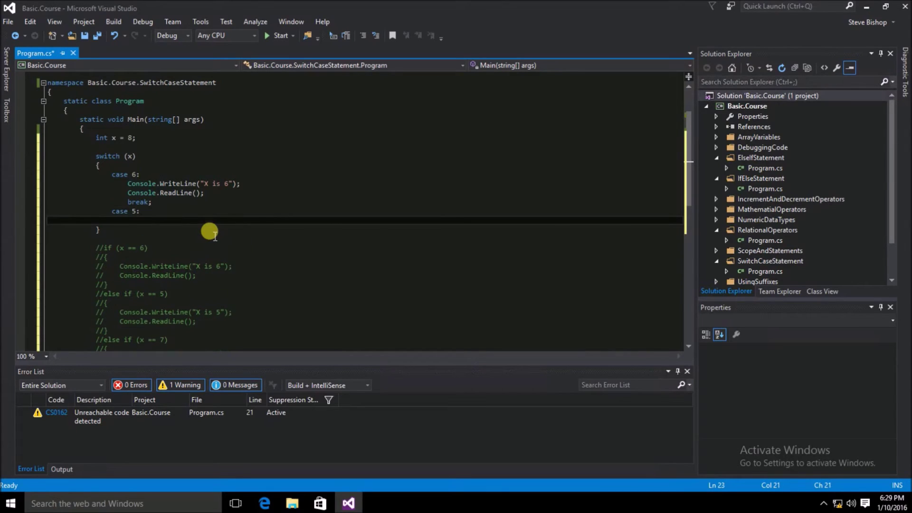
pyautogui.write('case 7:')
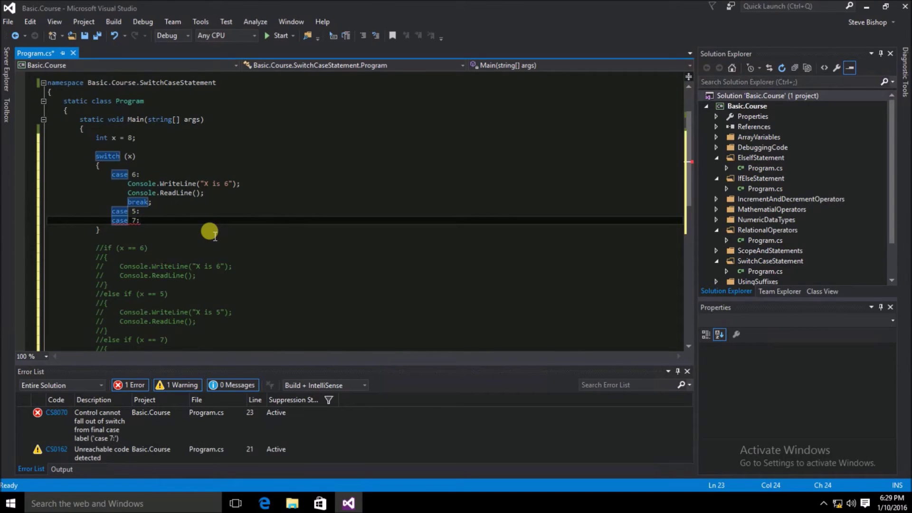
pyautogui.press('Return')
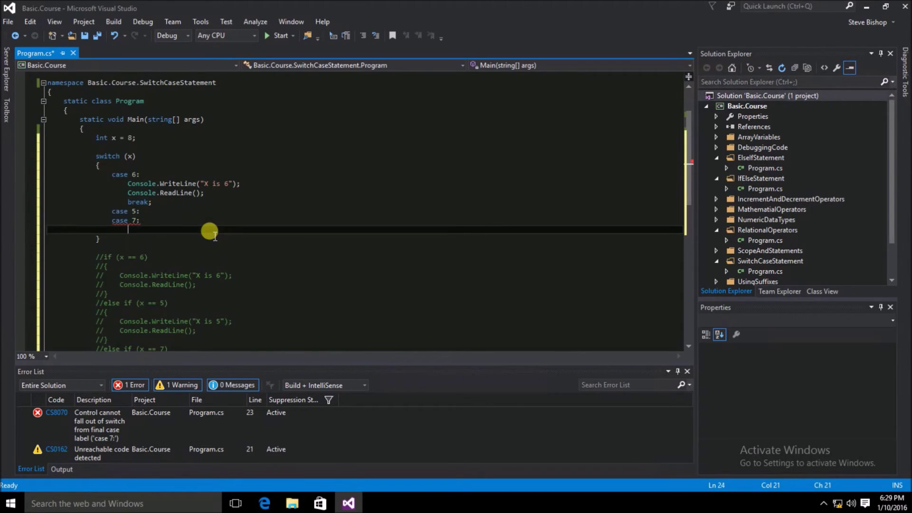
pyautogui.write('Cons')
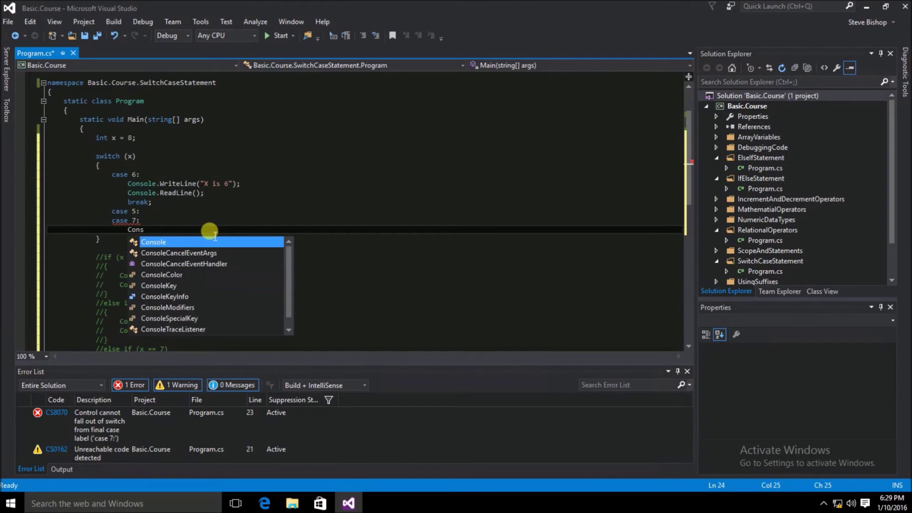
pyautogui.write('ole.Wri')
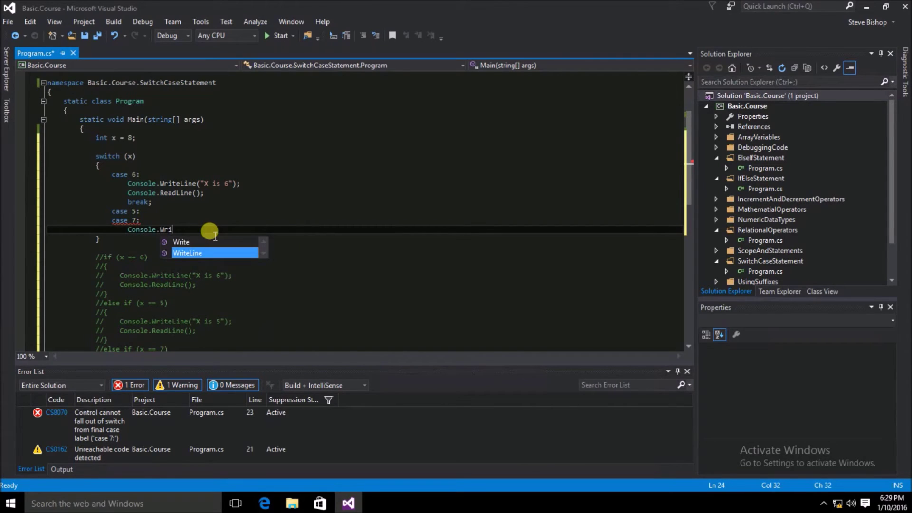
pyautogui.press('Tab')
pyautogui.write('("')
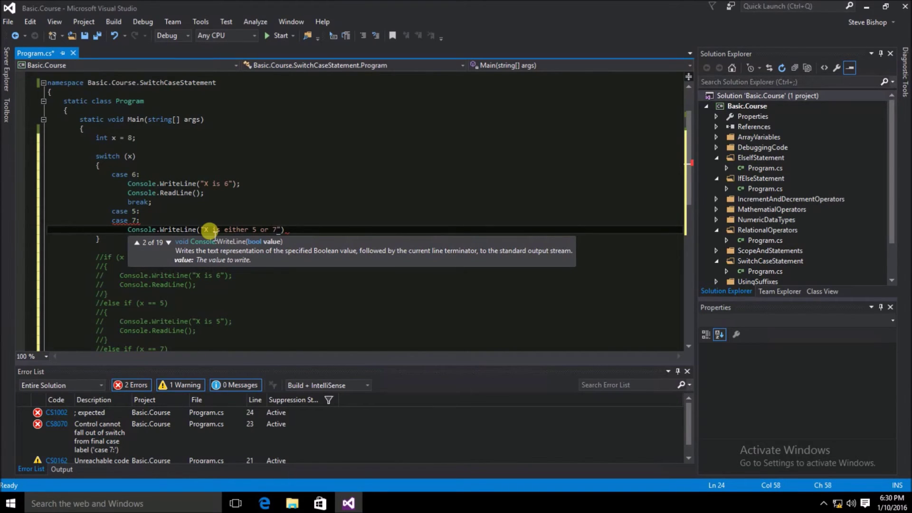
pyautogui.write(')')
pyautogui.press('Return')
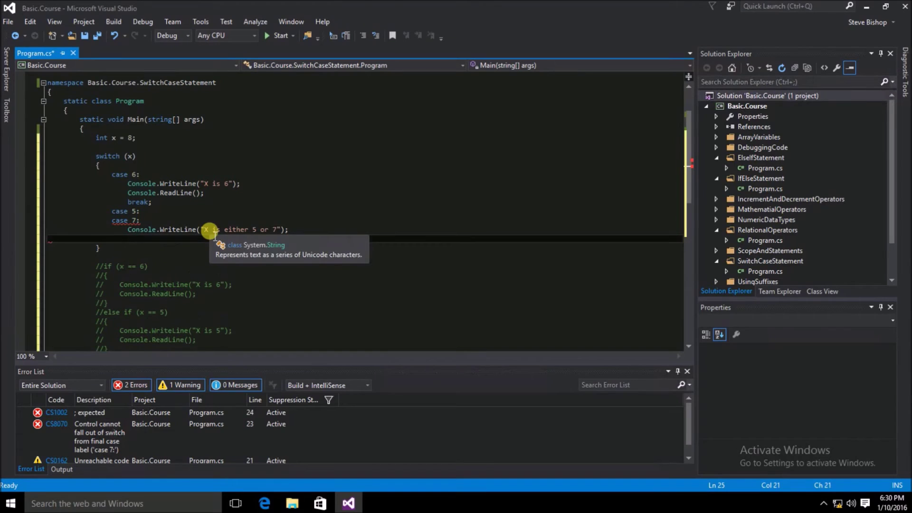
pyautogui.write('Conso')
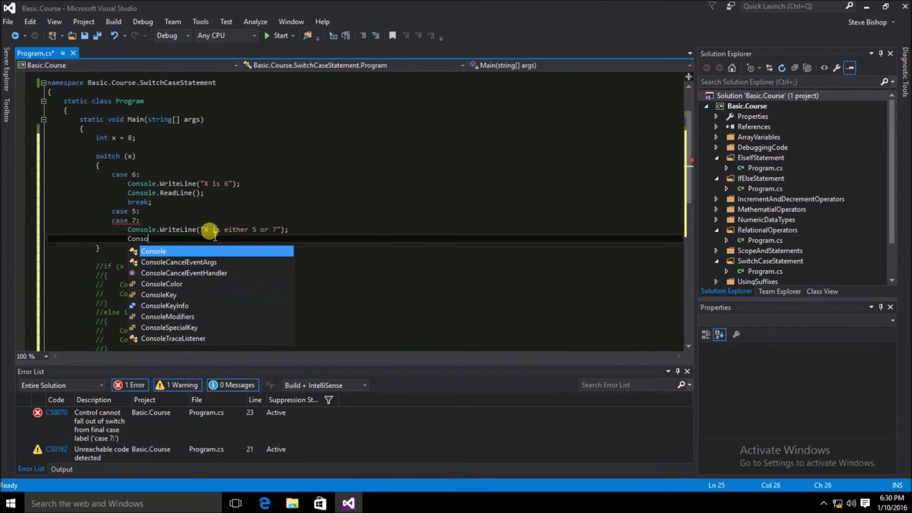
pyautogui.write('le.ReadLin')
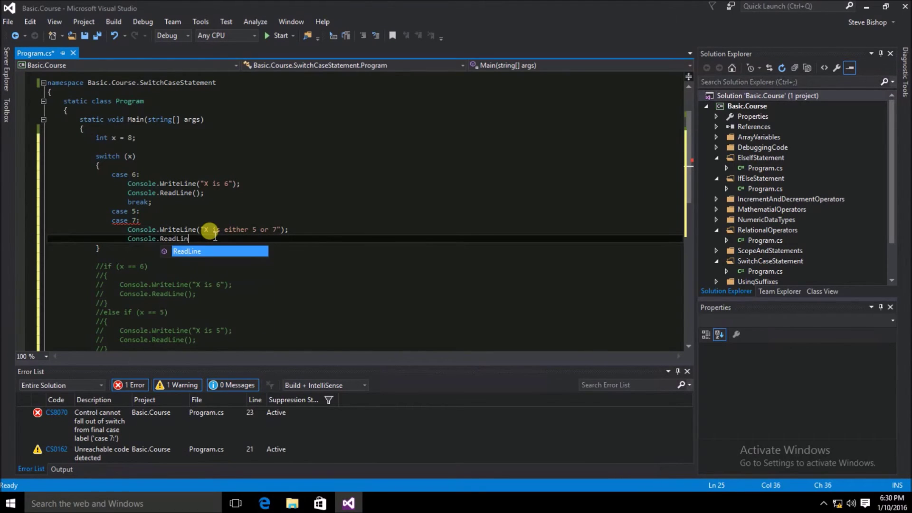
pyautogui.press('Tab')
pyautogui.write('();')
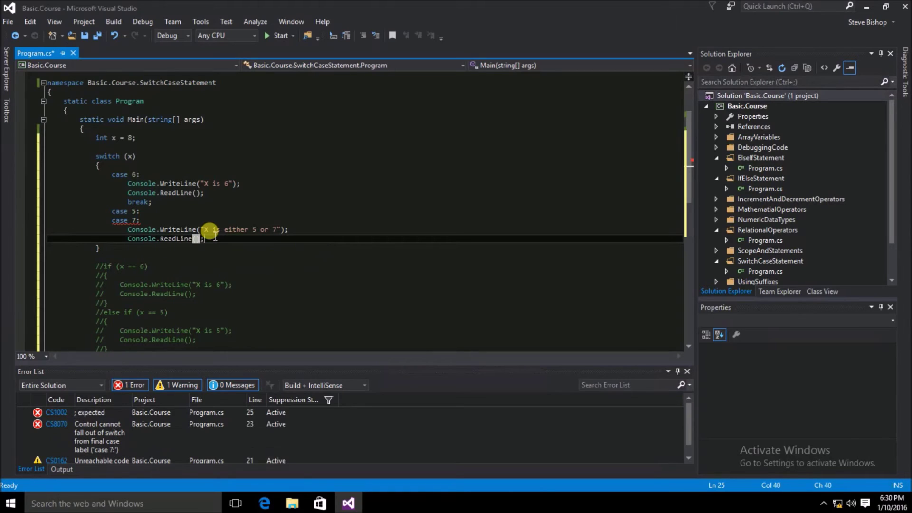
pyautogui.press('Return')
pyautogui.write('r')
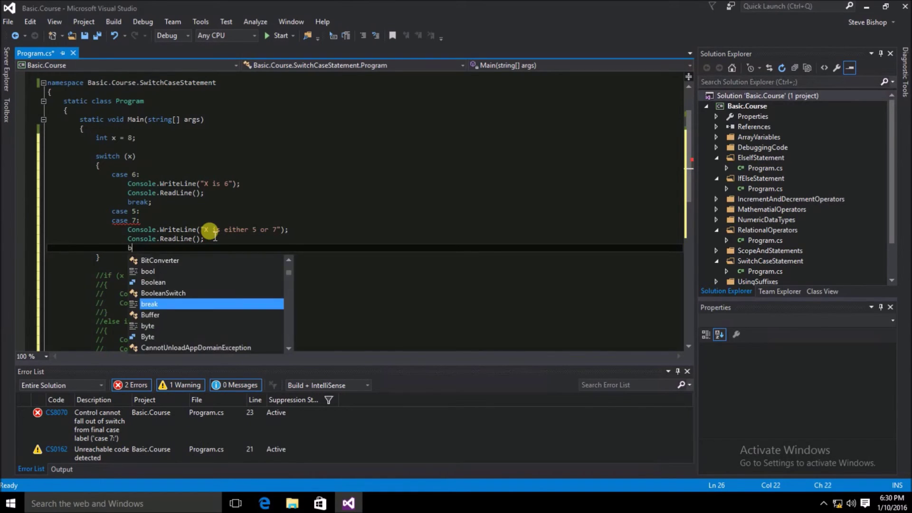
pyautogui.write('eak;')
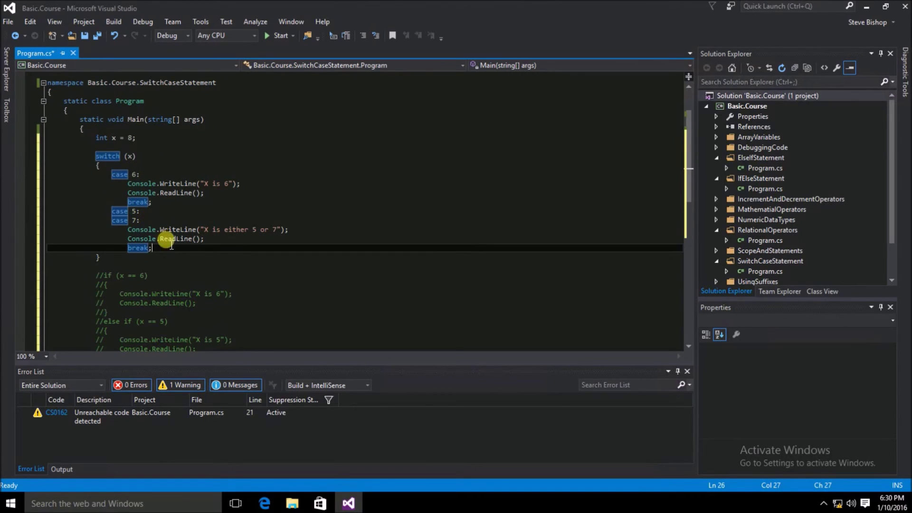
# Add a default label with Console.WriteLine("X was not found").
pyautogui.press('Return')
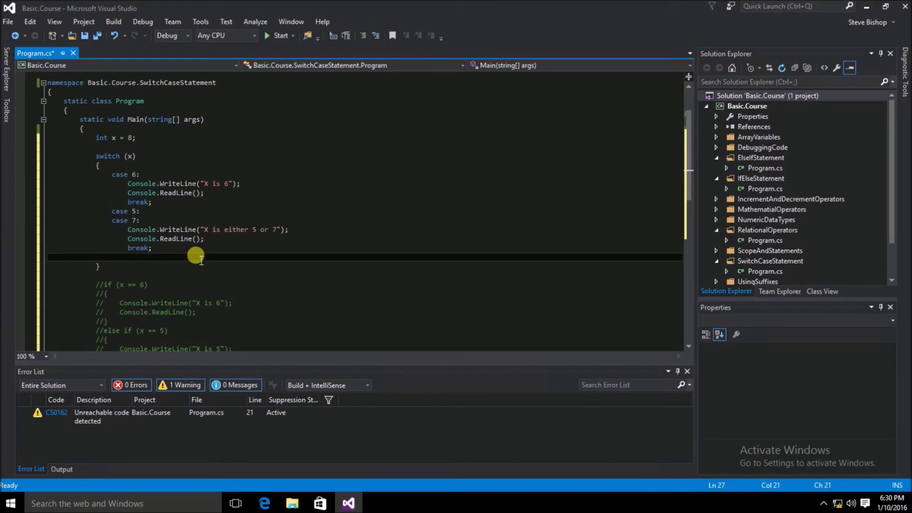
pyautogui.write('def')
pyautogui.press('Tab')
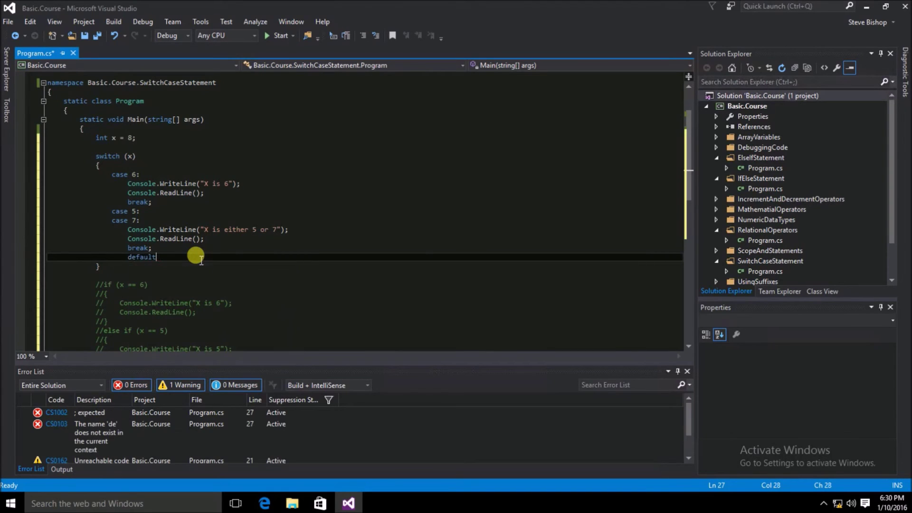
pyautogui.write(':')
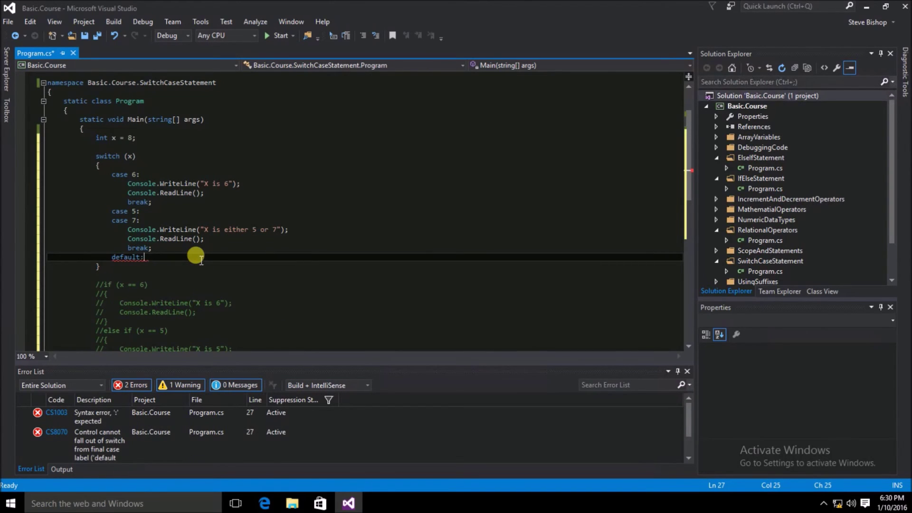
pyautogui.press('Return')
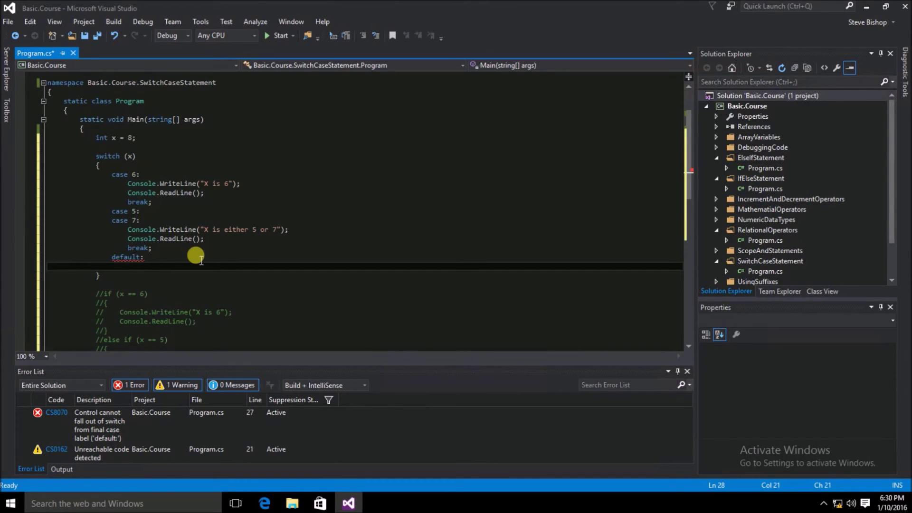
pyautogui.write('Cons')
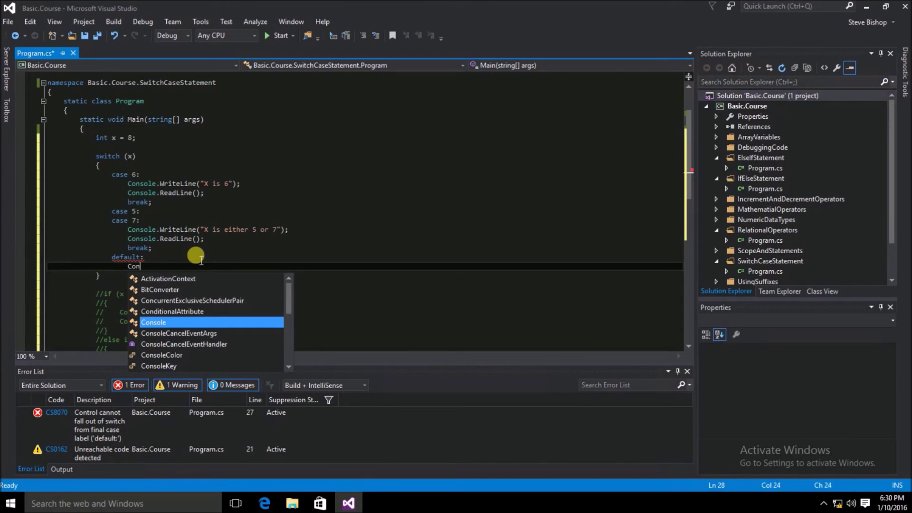
pyautogui.press('Tab')
pyautogui.write('.Wr')
pyautogui.press('Tab')
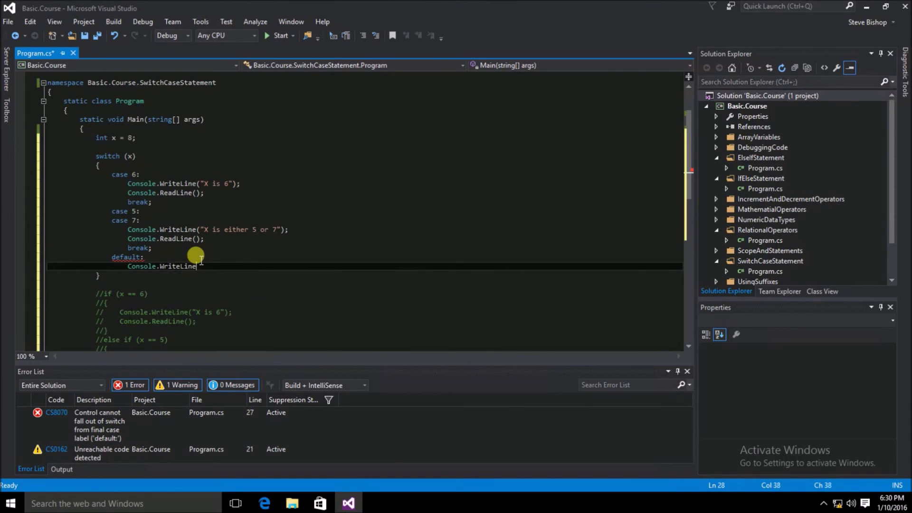
pyautogui.write('("X was not foun')
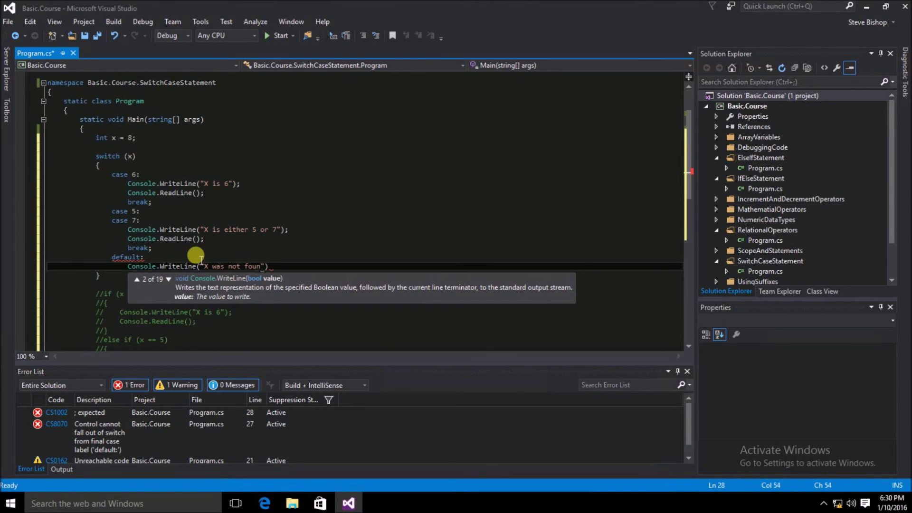
pyautogui.write('")')
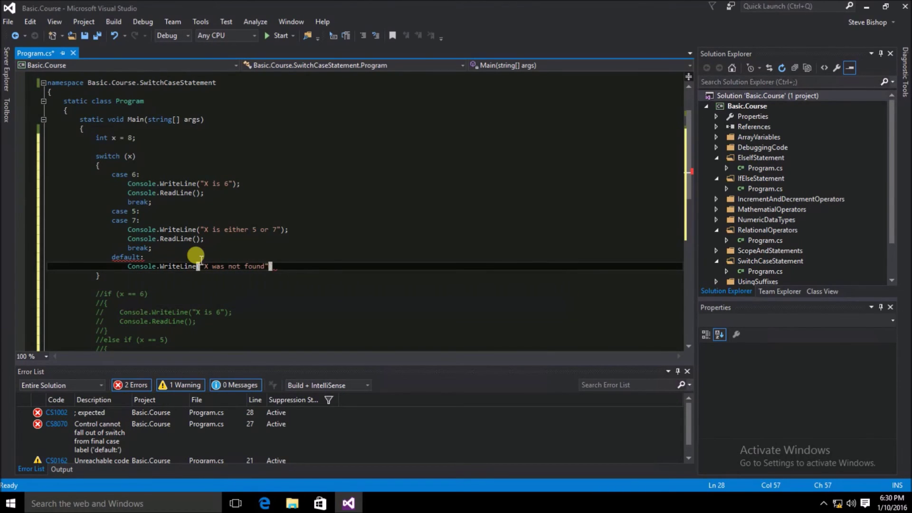
pyautogui.write(');')
# Finish the default block with Console.ReadLine() and break.
pyautogui.press('Return')
pyautogui.write('C')
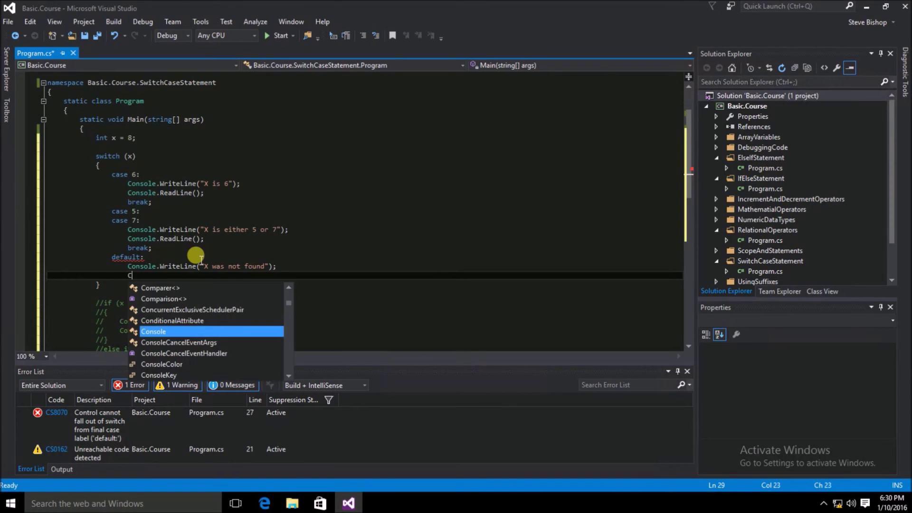
pyautogui.write('onsole.Read')
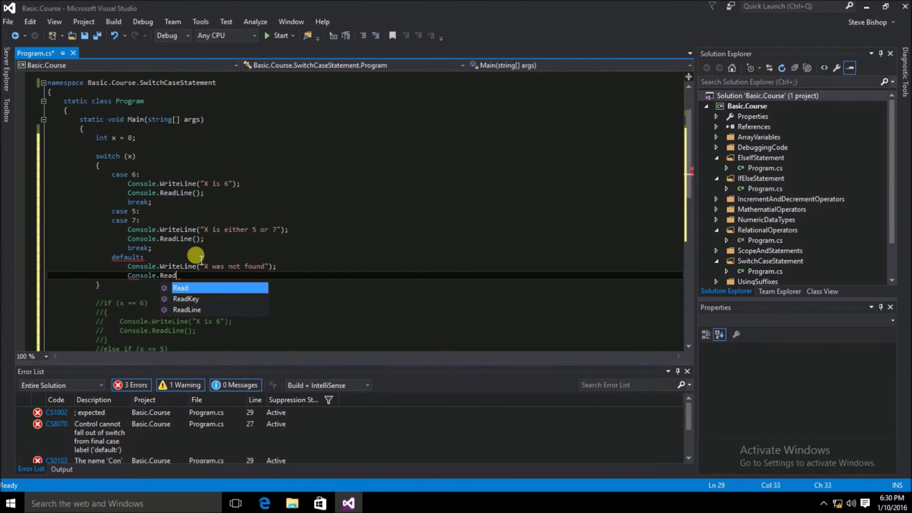
pyautogui.press('Down')
pyautogui.press('Down')
pyautogui.press('Tab')
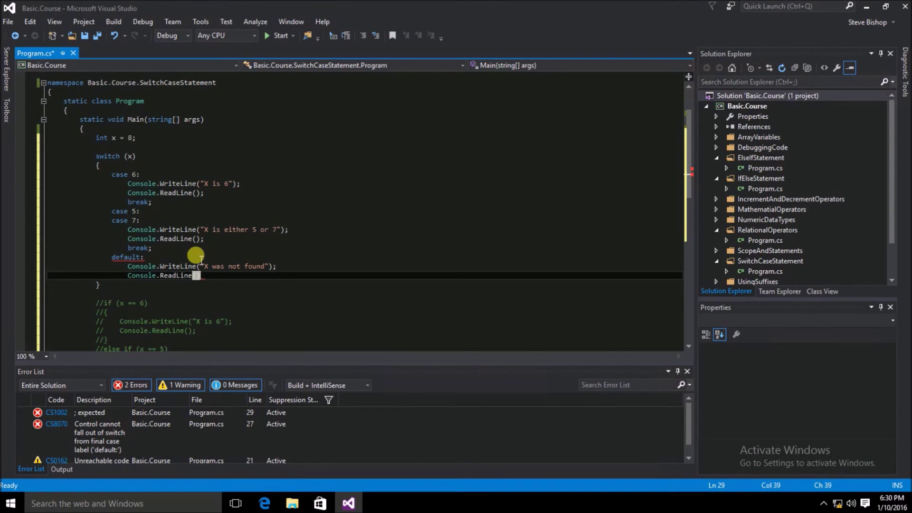
pyautogui.write(';')
pyautogui.press('Return')
pyautogui.write('brea')
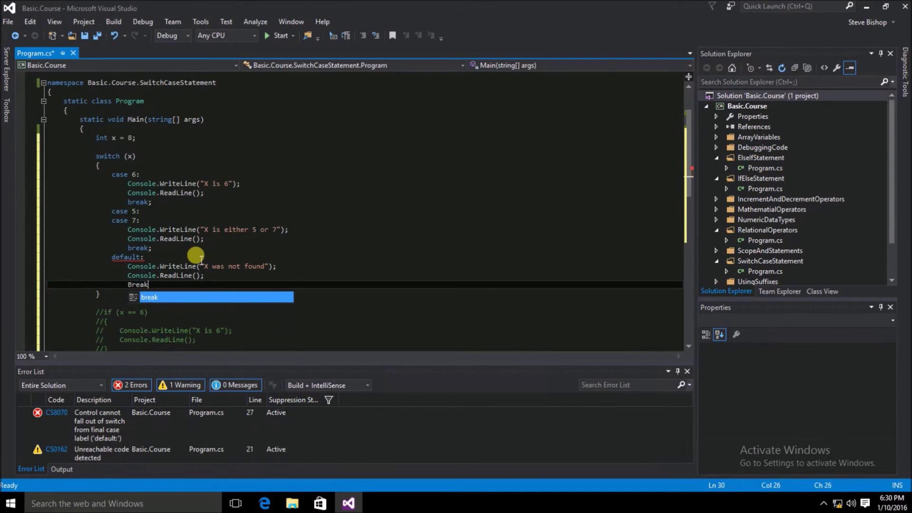
pyautogui.write('k')
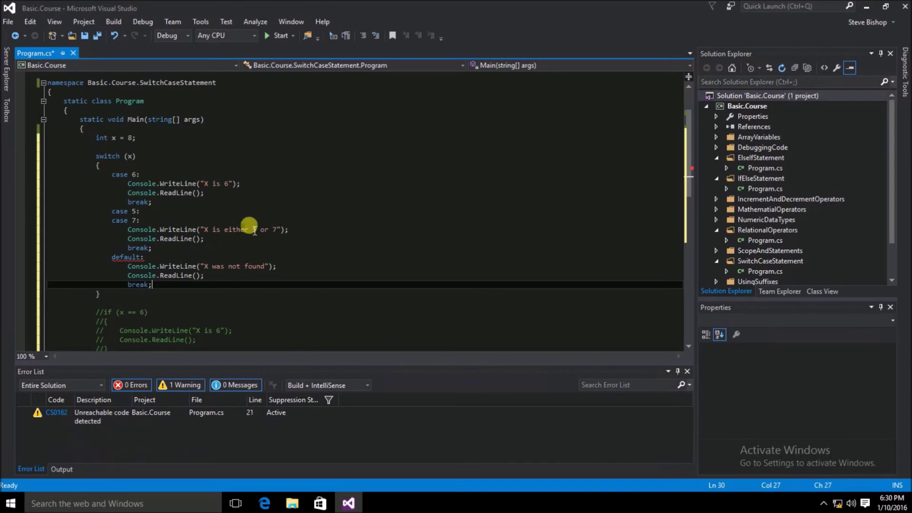
pyautogui.click(285, 202)
# Save Program.cs and run it with x = 8, showing "X was not found".
pyautogui.click(97, 248)
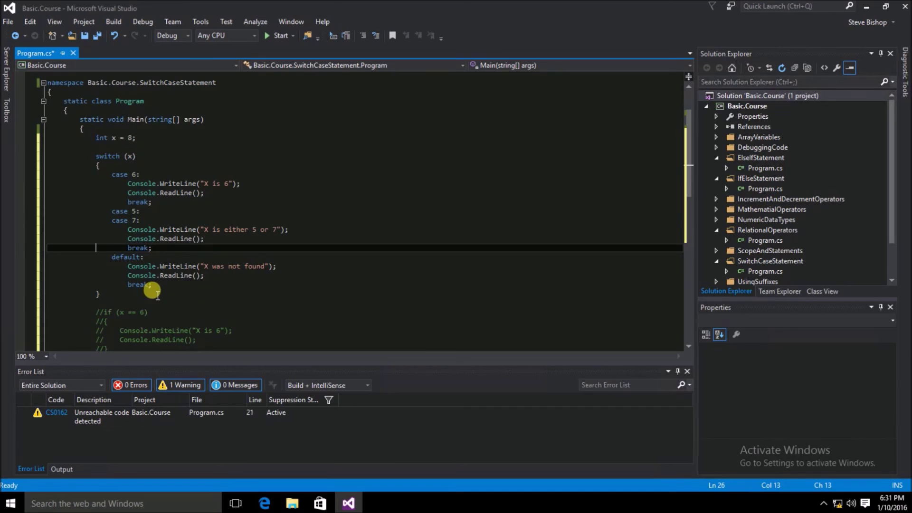
pyautogui.click(95, 37)
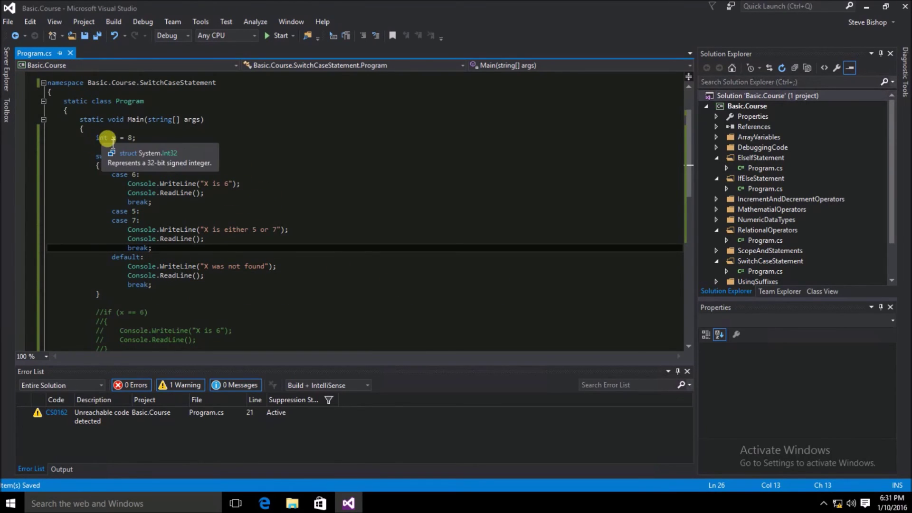
pyautogui.click(277, 36)
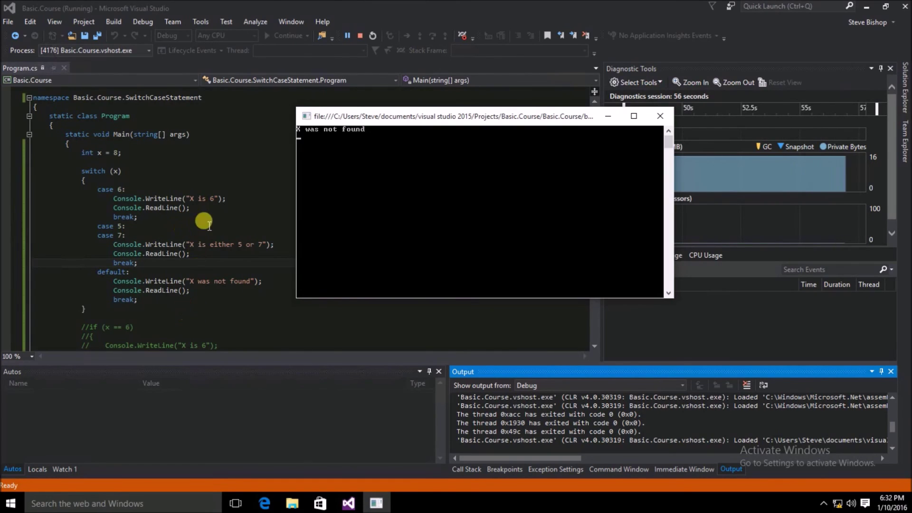
# Change x from 8 to 6, save, and run to see "X is 6".
pyautogui.hotkey('ctrl', 'c')
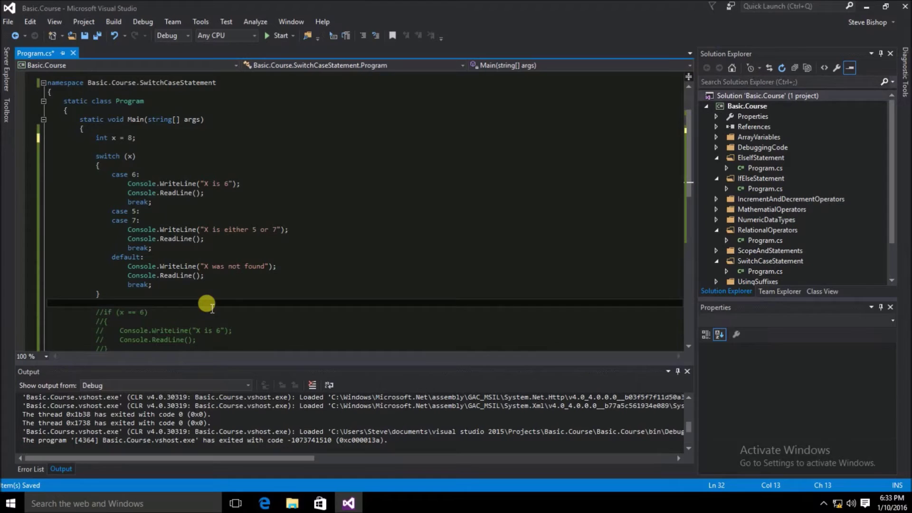
pyautogui.click(131, 139)
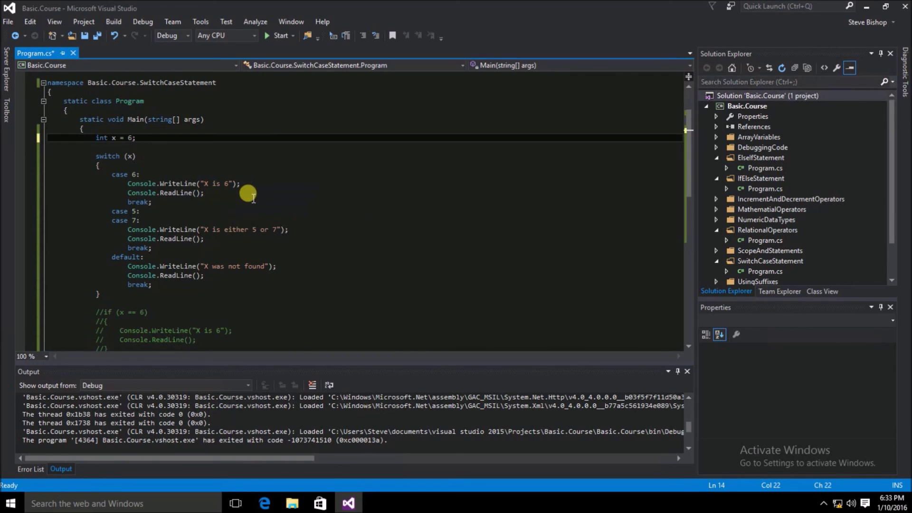
pyautogui.click(94, 37)
pyautogui.press('F5')
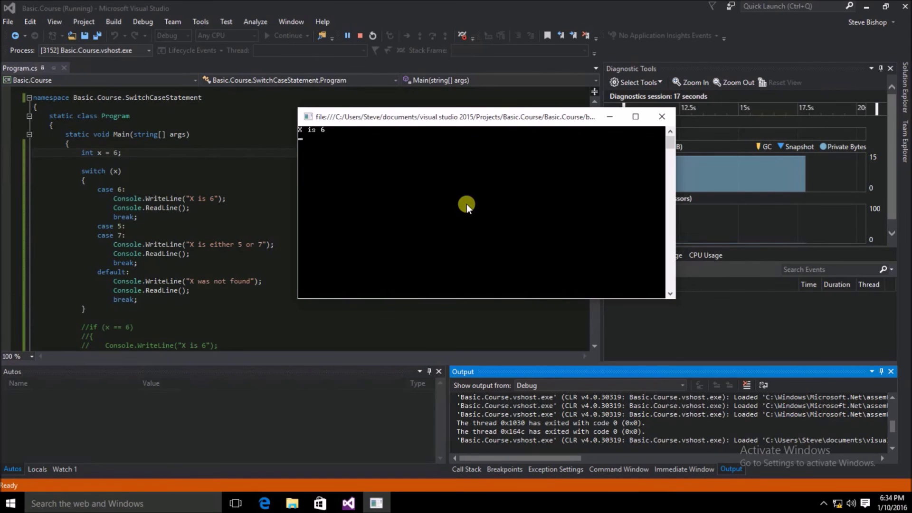
pyautogui.press('Return')
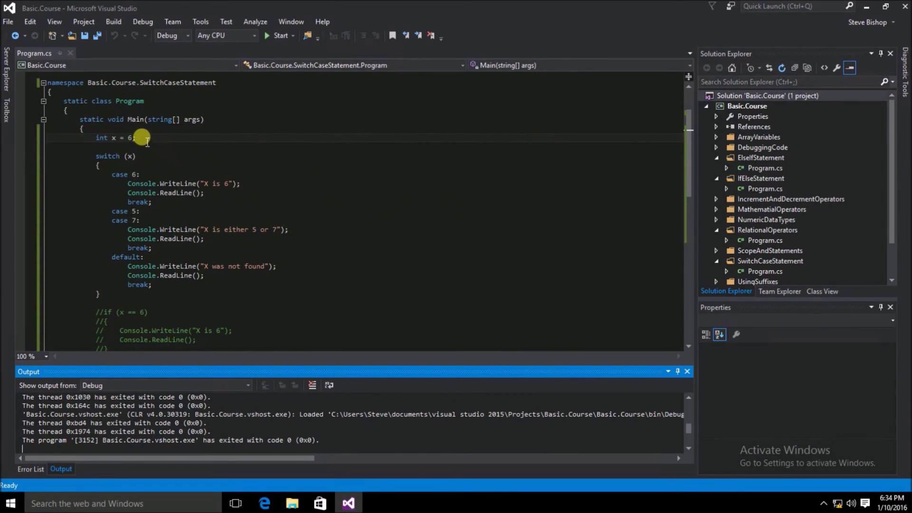
# Change x from 6 to 5, save, and run to see "X is either 5 or 7".
pyautogui.click(133, 138)
pyautogui.write('5')
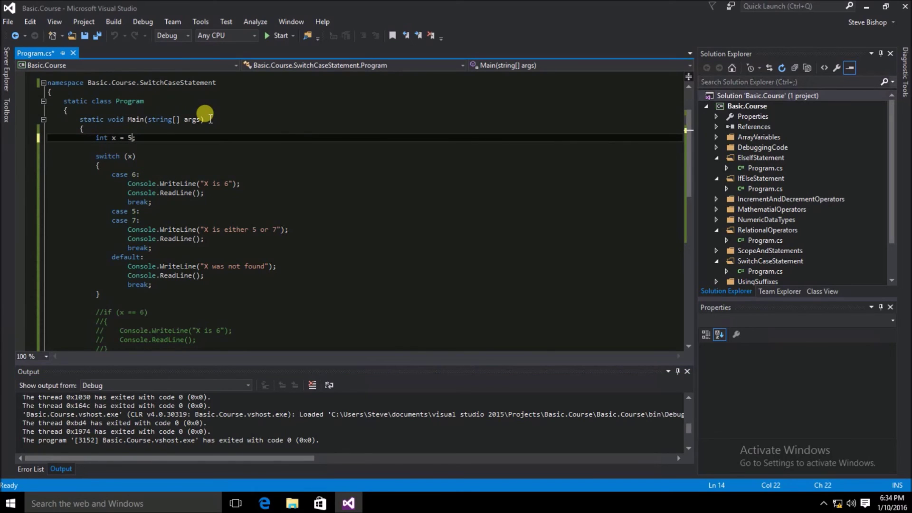
pyautogui.click(245, 156)
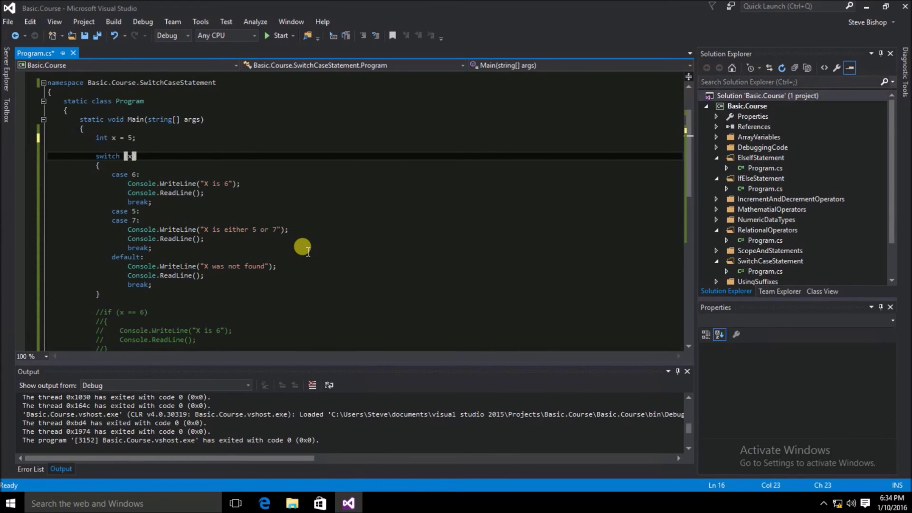
pyautogui.click(97, 35)
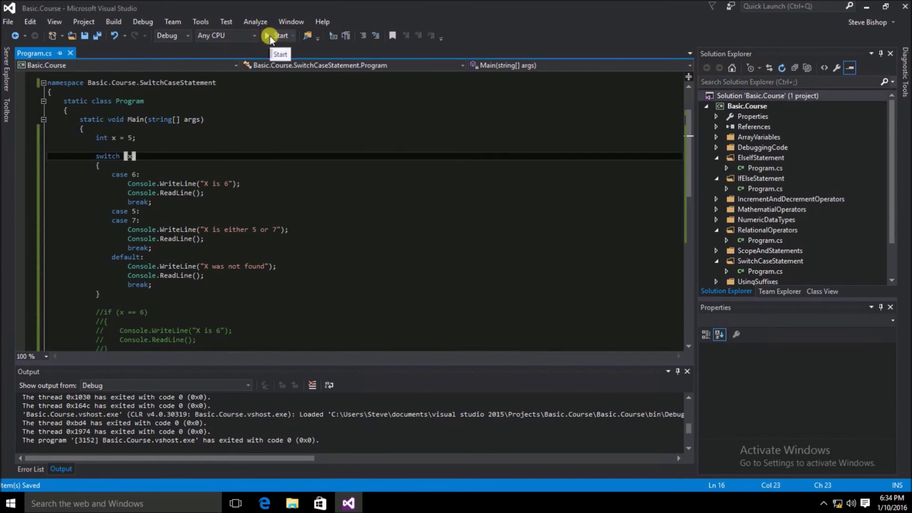
pyautogui.click(270, 38)
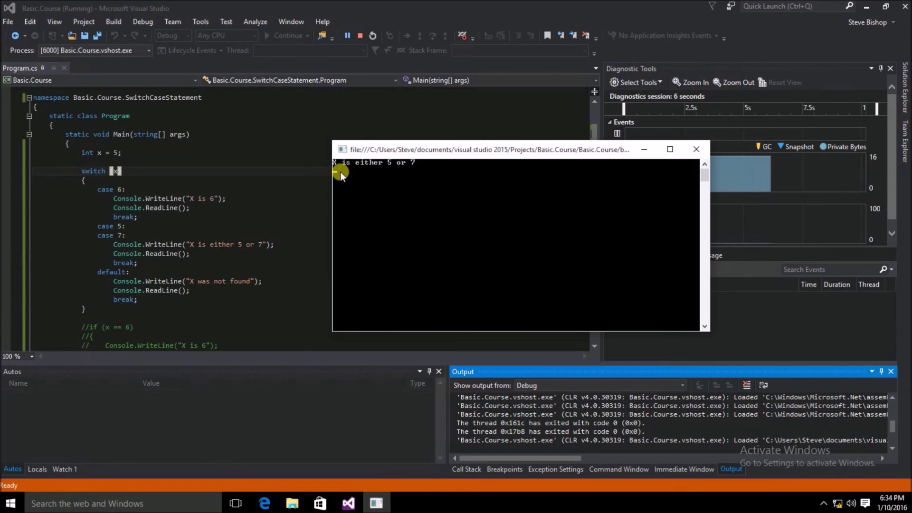